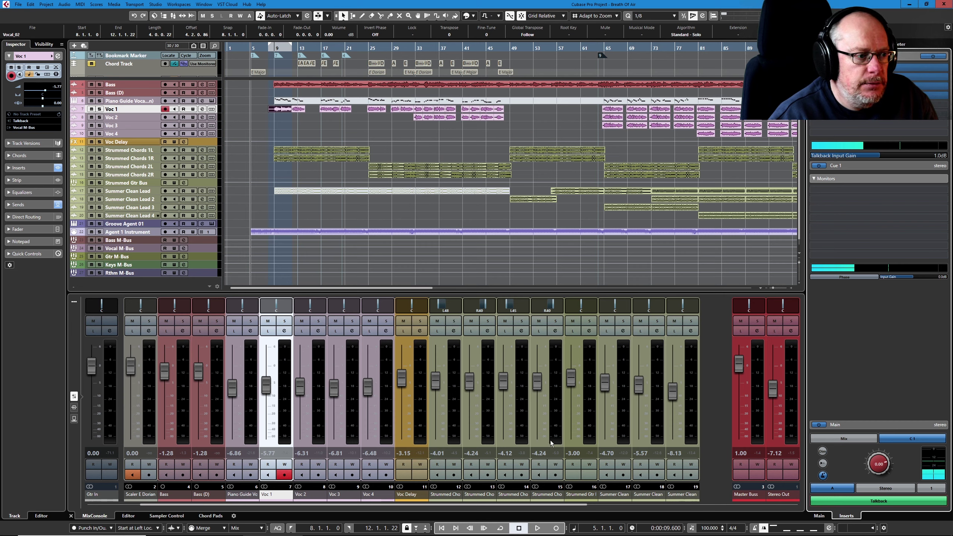
Start project playback with talkback switched off, and set the Stereo Out fader to -6.72 dB
{"action": "left_click", "coordinate": [535, 528]}
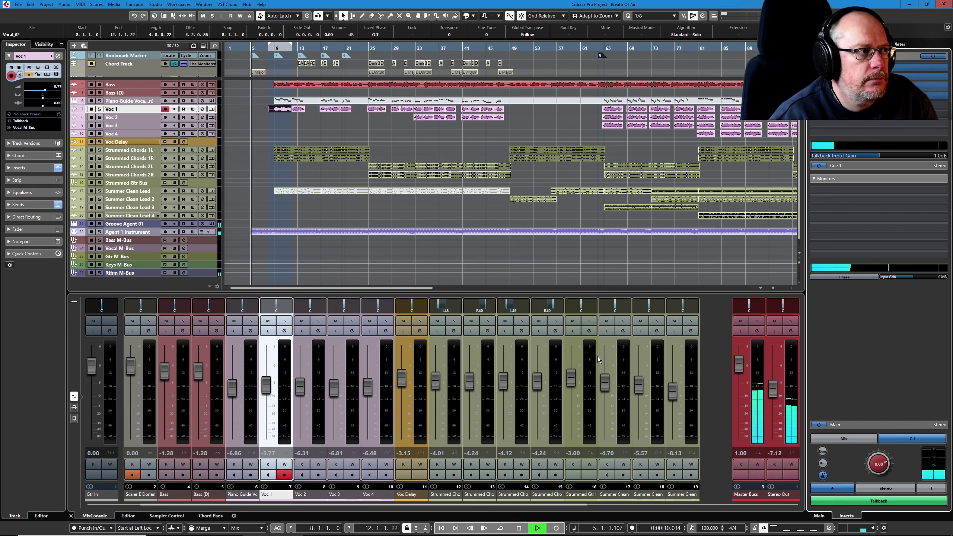
{"action": "left_click", "coordinate": [833, 500]}
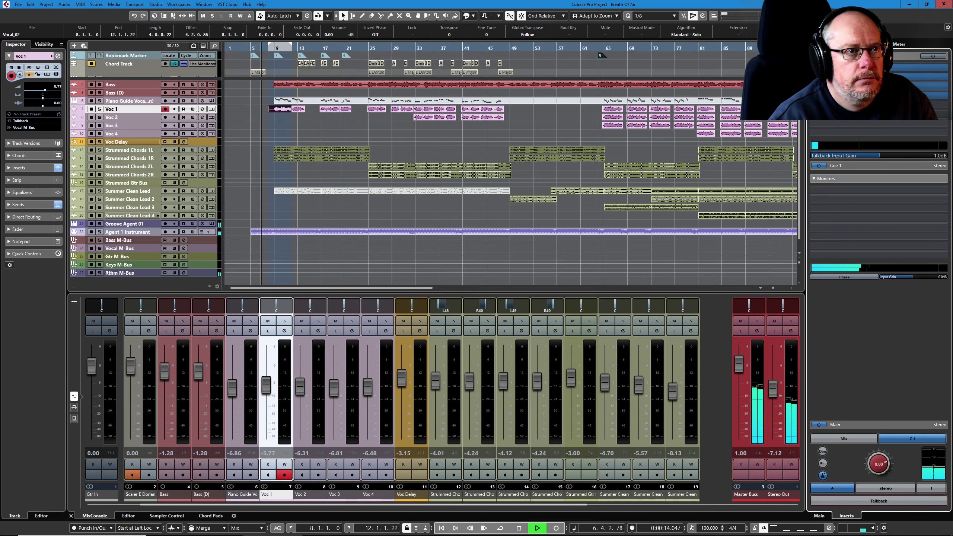
{"action": "key", "text": "ctrl+alt+r"}
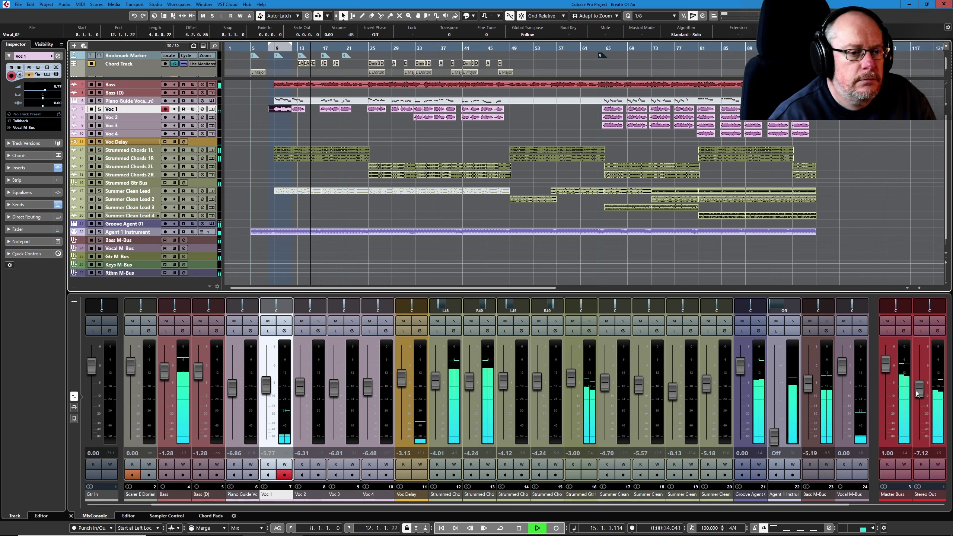
{"action": "left_click_drag", "start_coordinate": [918, 393], "coordinate": [919, 393]}
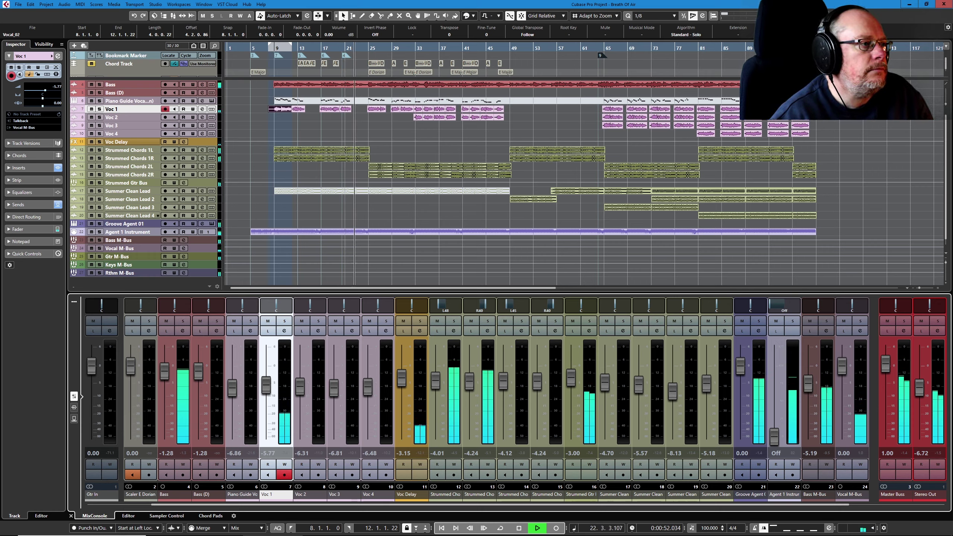
Review the Memory Brigade delay on Voc Delay and the Pre TridA preamp on Voc 1, and close both plug-ins
{"action": "left_click", "coordinate": [143, 142]}
{"action": "left_click", "coordinate": [184, 141]}
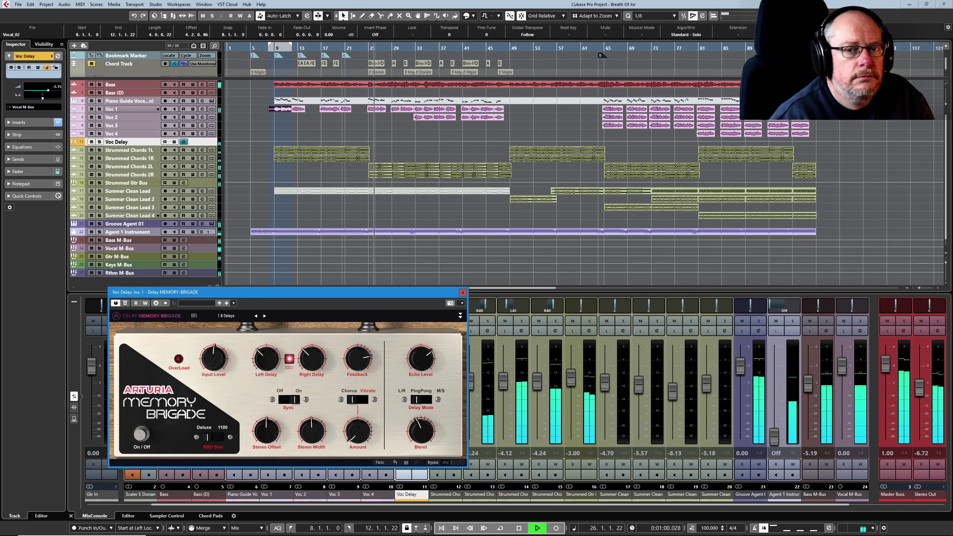
{"action": "left_click", "coordinate": [124, 109]}
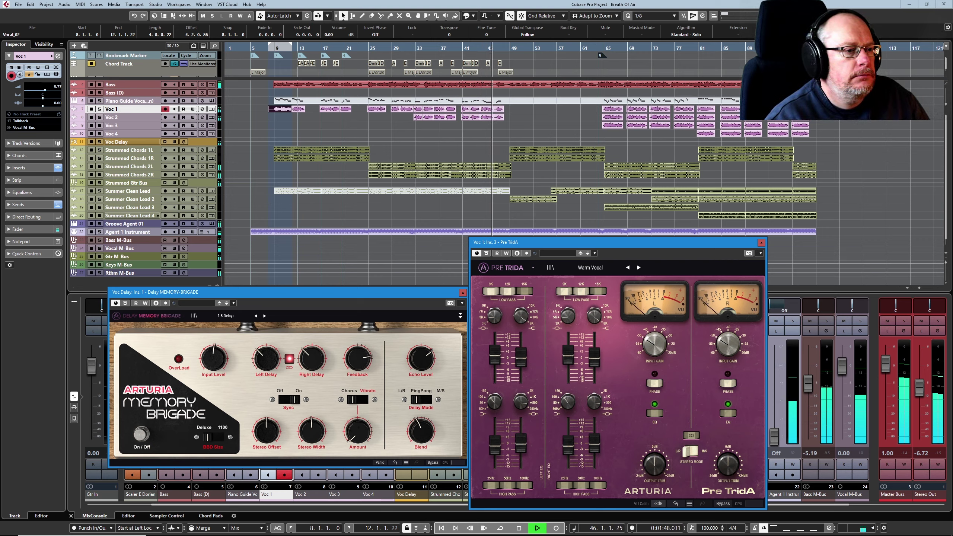
{"action": "left_click", "coordinate": [762, 242]}
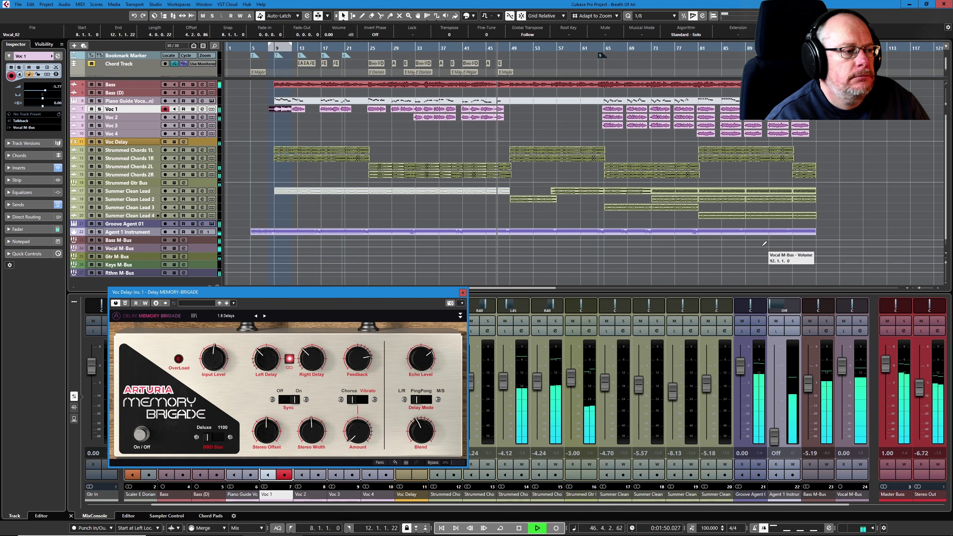
{"action": "left_click", "coordinate": [463, 293]}
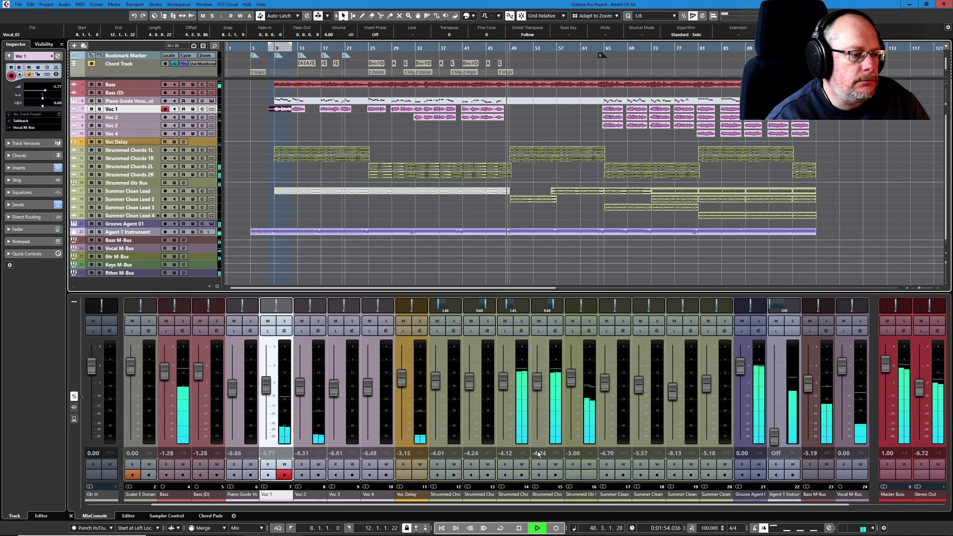
Set the Gtr M-Bus fader to -2.16 dB and the Voc 1 fader to -5.00 dB
{"action": "left_click_drag", "start_coordinate": [534, 505], "coordinate": [539, 505]}
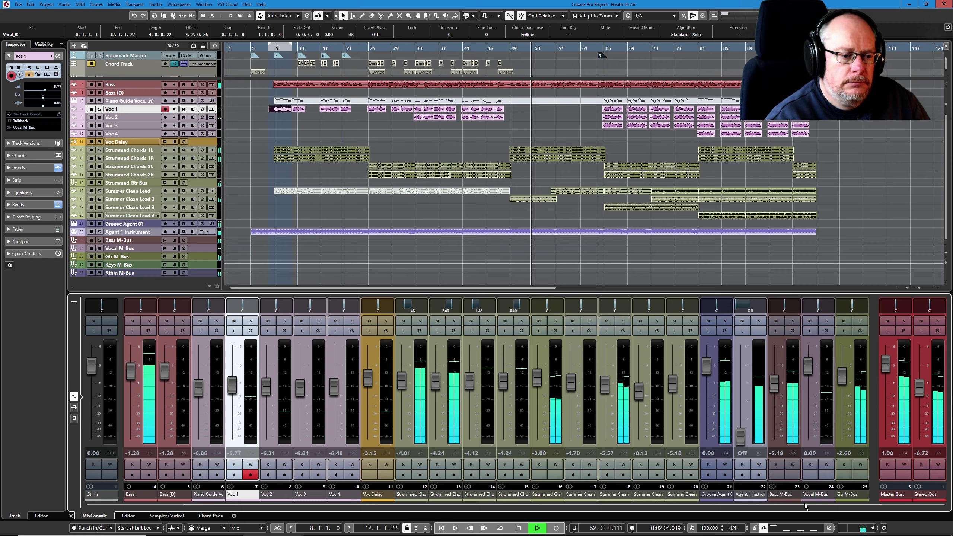
{"action": "scroll", "coordinate": [813, 507], "scroll_direction": "right", "scroll_amount": 2}
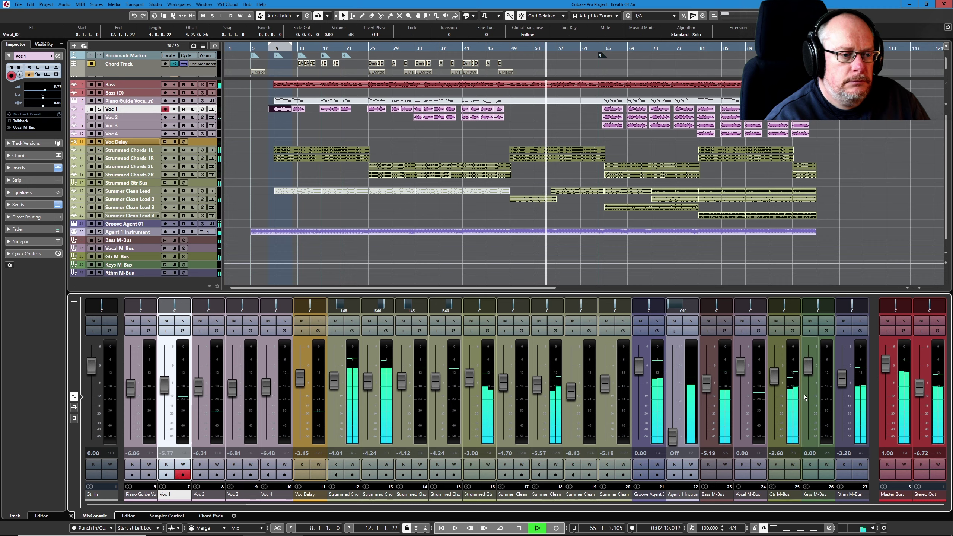
{"action": "left_click_drag", "start_coordinate": [773, 384], "coordinate": [775, 382]}
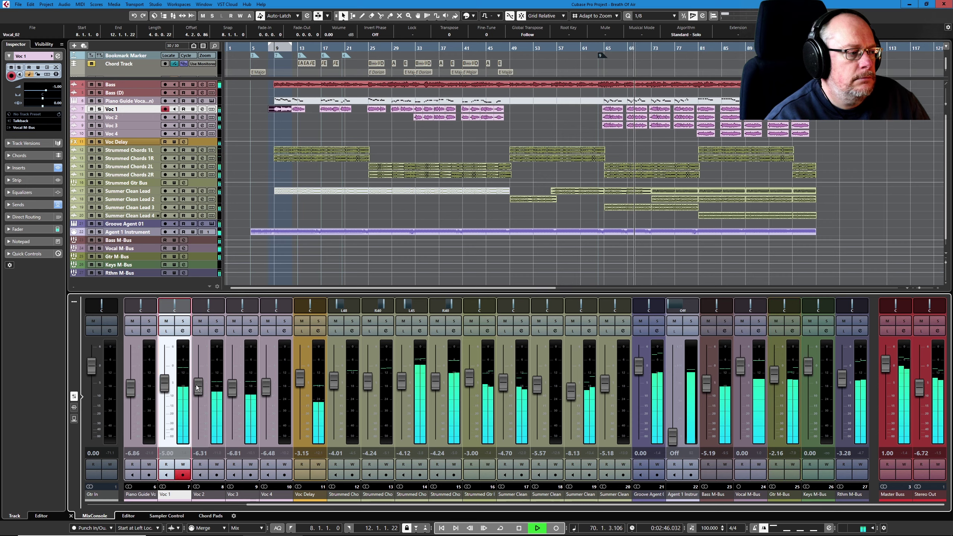
Raise the backing vocal faders to -5.15 dB for Voc 2, -4.57 dB for Voc 3 and -4.30 dB for Voc 4
{"action": "scroll", "coordinate": [198, 387], "scroll_direction": "up", "scroll_amount": 3}
{"action": "scroll", "coordinate": [232, 387], "scroll_direction": "up", "scroll_amount": 5}
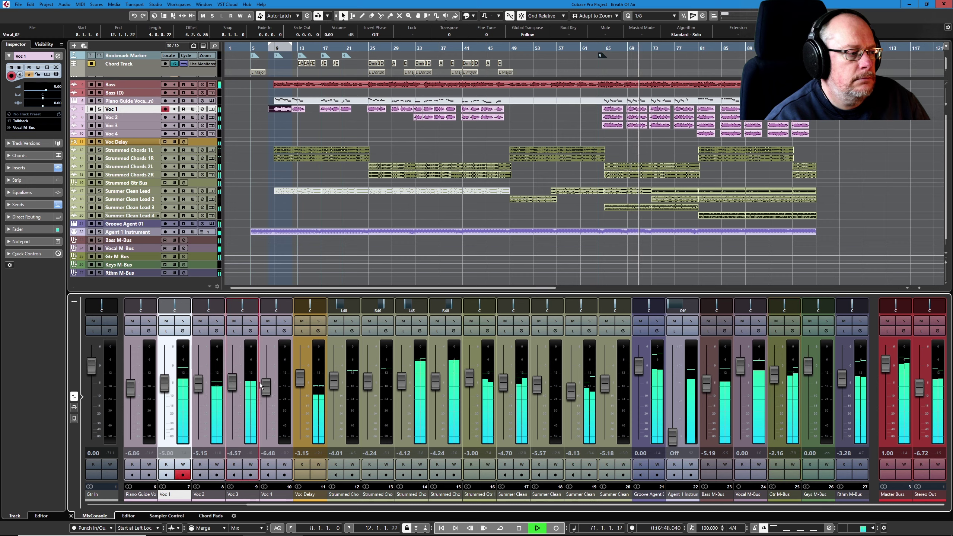
{"action": "scroll", "coordinate": [265, 385], "scroll_direction": "up", "scroll_amount": 5}
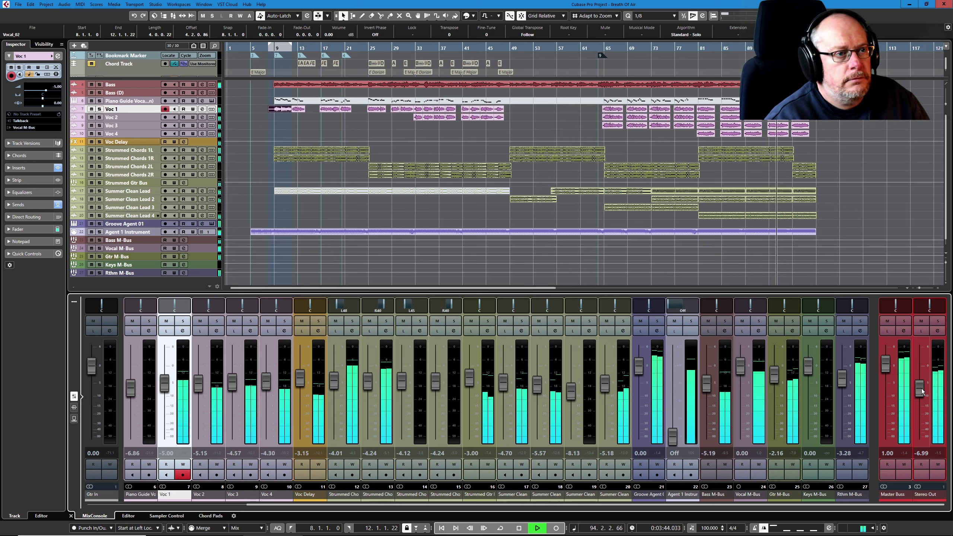
Set the Stereo Out fader to -4.03 dB and return the project cursor to the left locator at bar 8
{"action": "left_click_drag", "start_coordinate": [920, 390], "coordinate": [920, 446]}
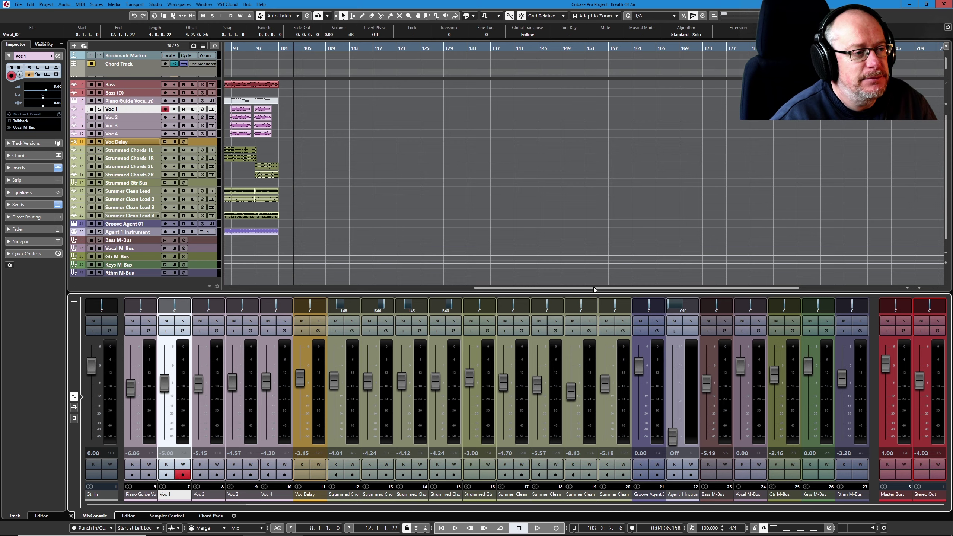
{"action": "left_click_drag", "start_coordinate": [594, 287], "coordinate": [304, 317]}
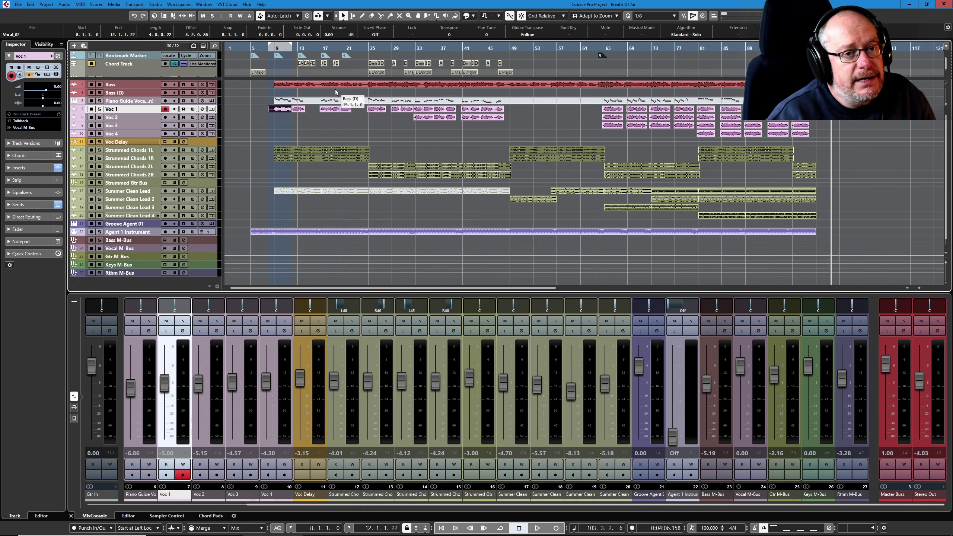
{"action": "key", "text": "KP_1"}
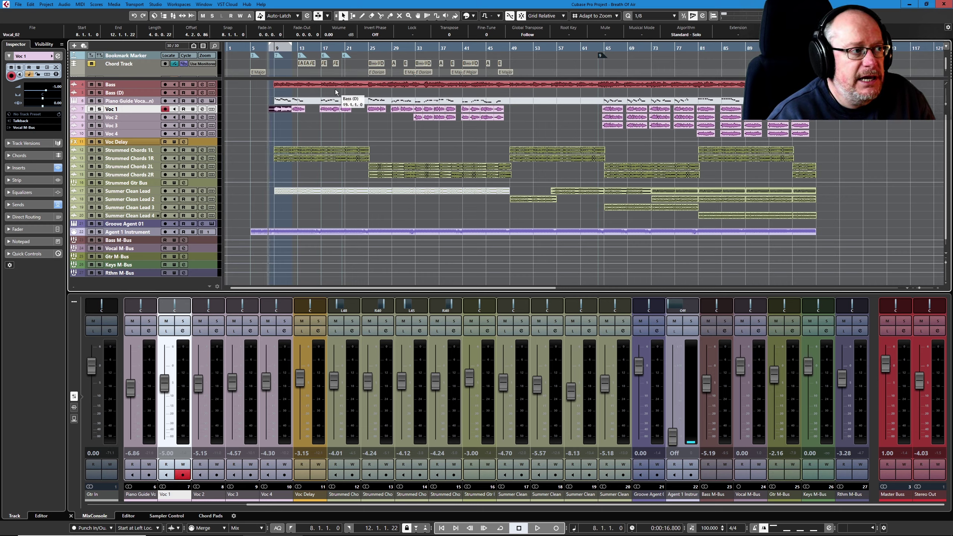
Solo the Strummed Gtr Bus and audition it from bar 8 with its FabFilter Pro-Q 3 equalizer open
{"action": "left_click", "coordinate": [185, 183]}
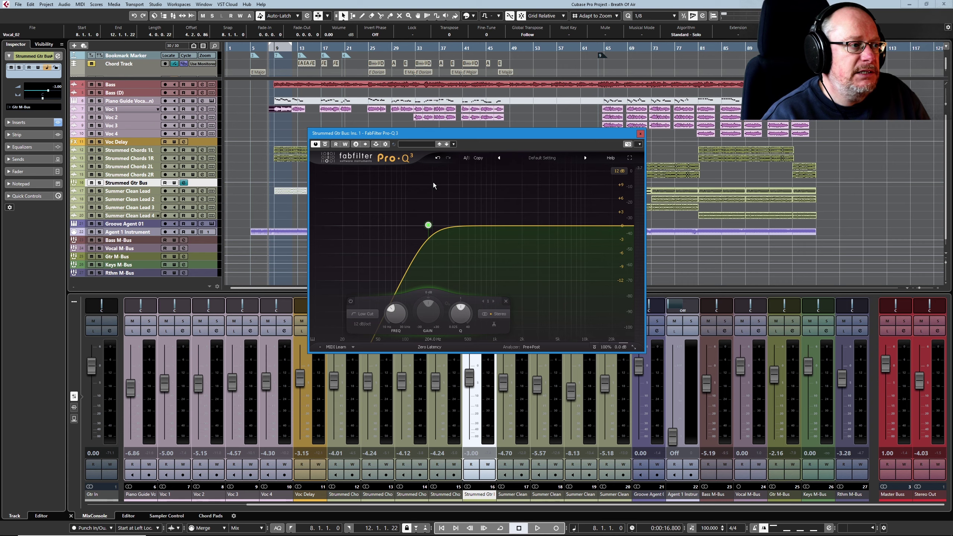
{"action": "mouse_move", "coordinate": [416, 247]}
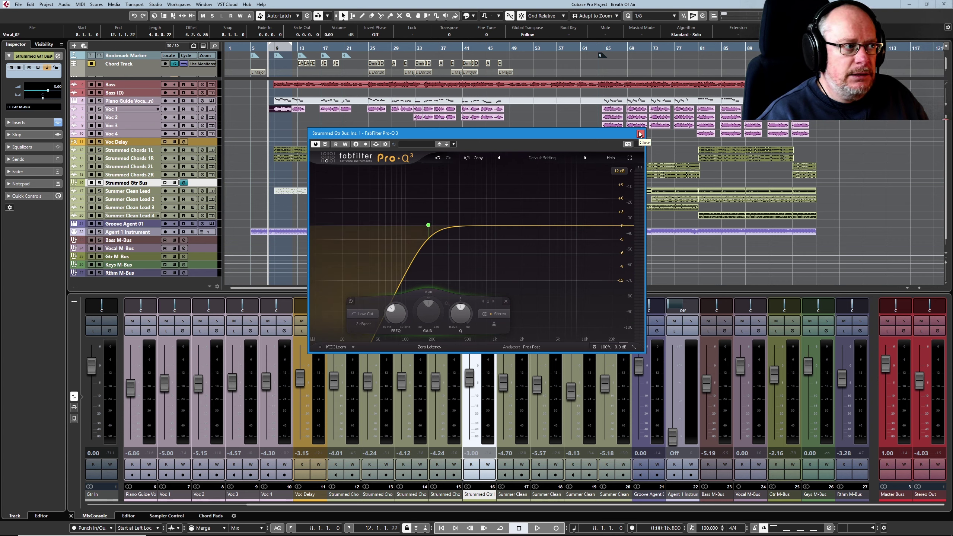
{"action": "left_click", "coordinate": [99, 183]}
{"action": "key", "text": "space"}
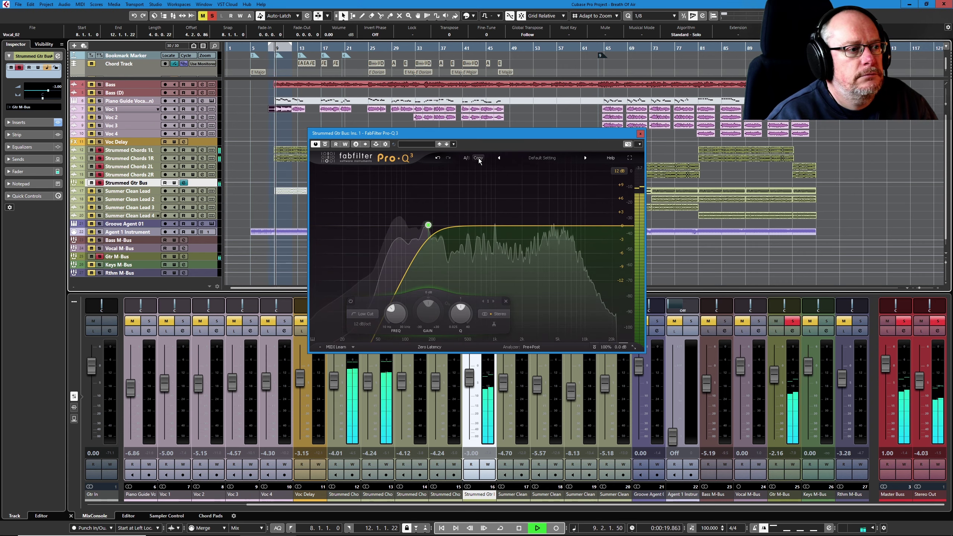
{"action": "mouse_move", "coordinate": [443, 234]}
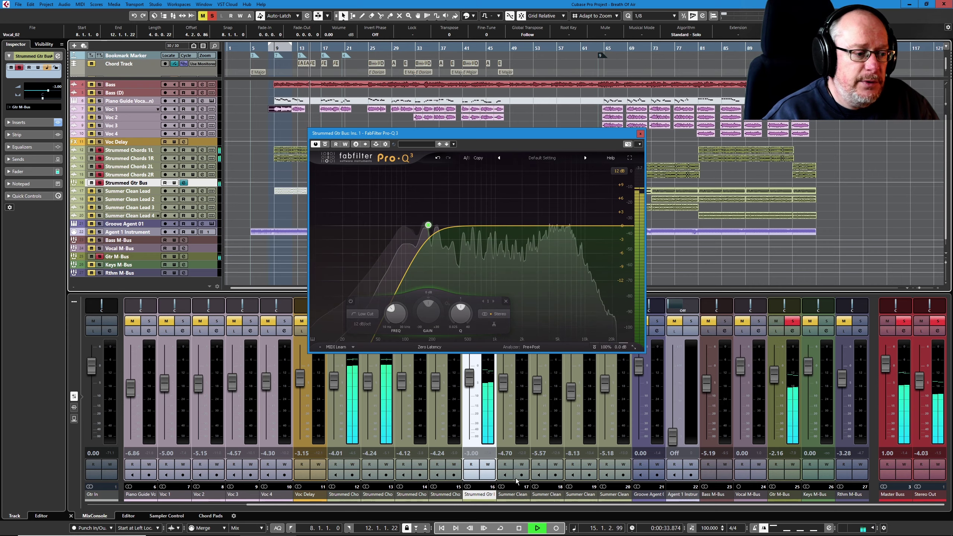
{"action": "left_click", "coordinate": [520, 528]}
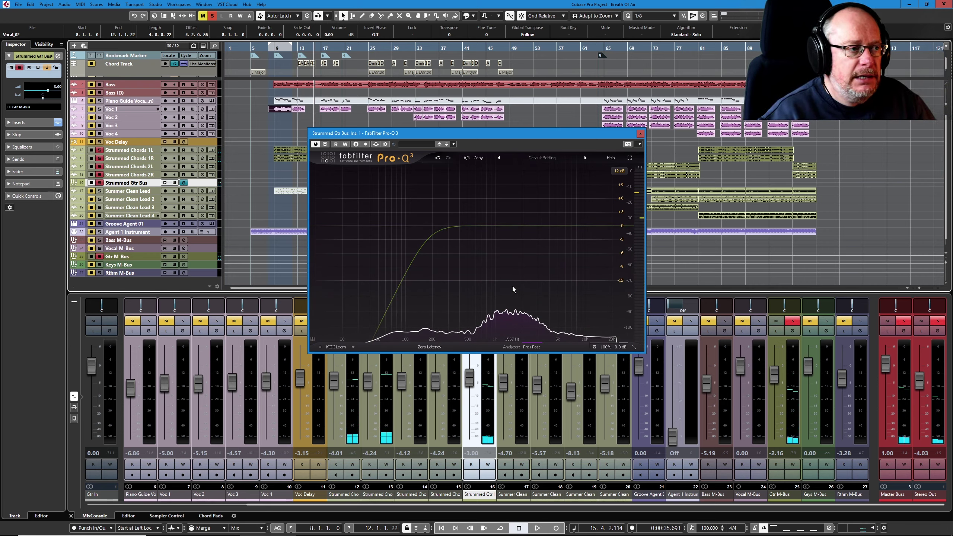
Compare the strummed guitars with the Pro-Q 3 low cut band bypassed and enabled during playback, and close the equalizer
{"action": "left_click", "coordinate": [428, 225]}
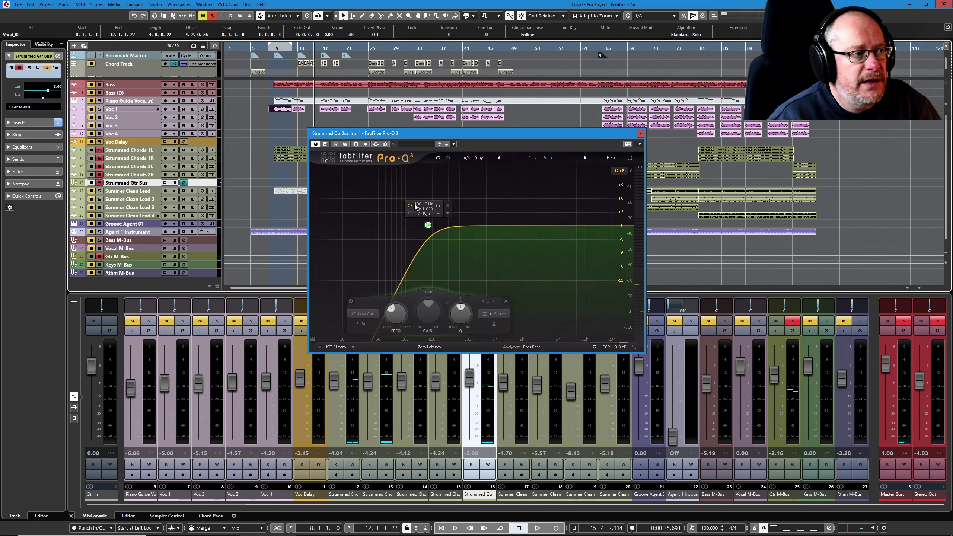
{"action": "key", "text": "space"}
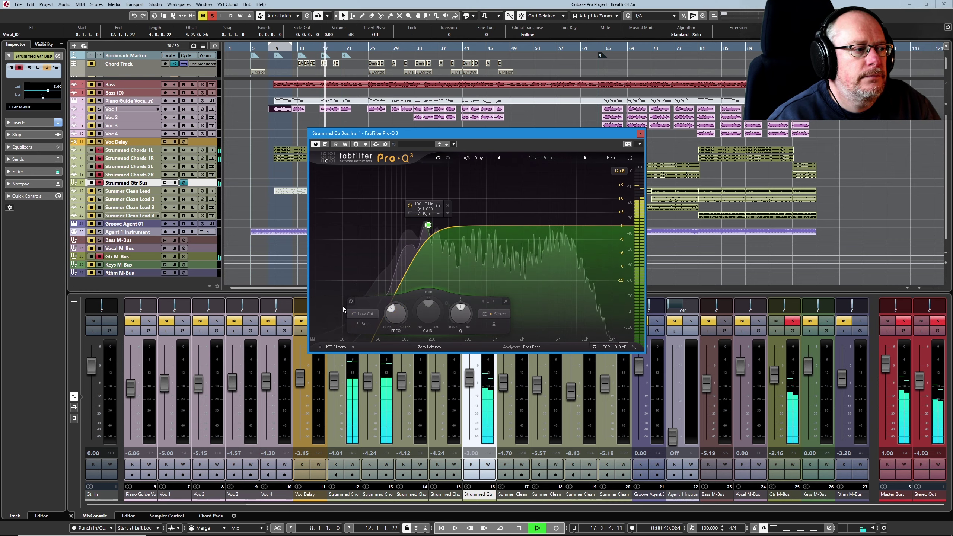
{"action": "double_click", "coordinate": [428, 227]}
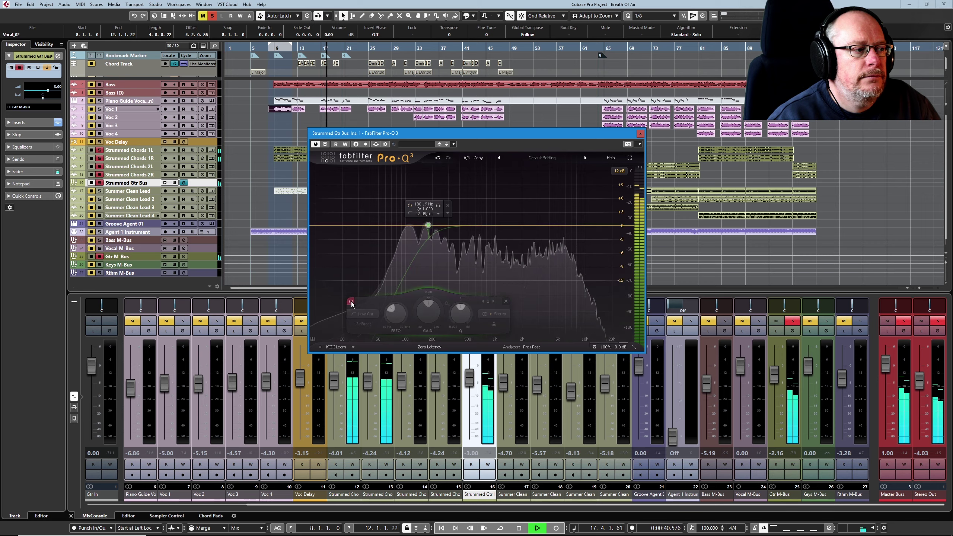
{"action": "left_click", "coordinate": [384, 274]}
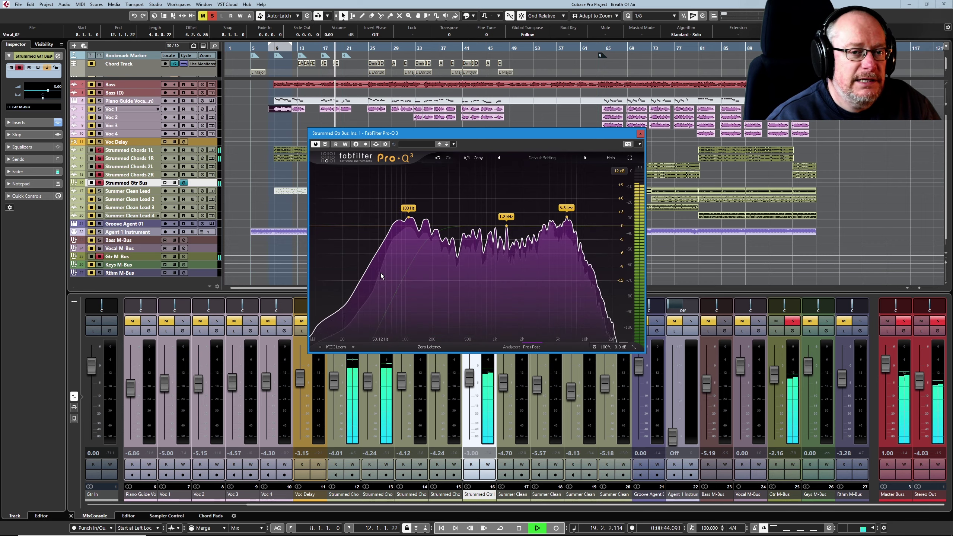
{"action": "left_click", "coordinate": [428, 225]}
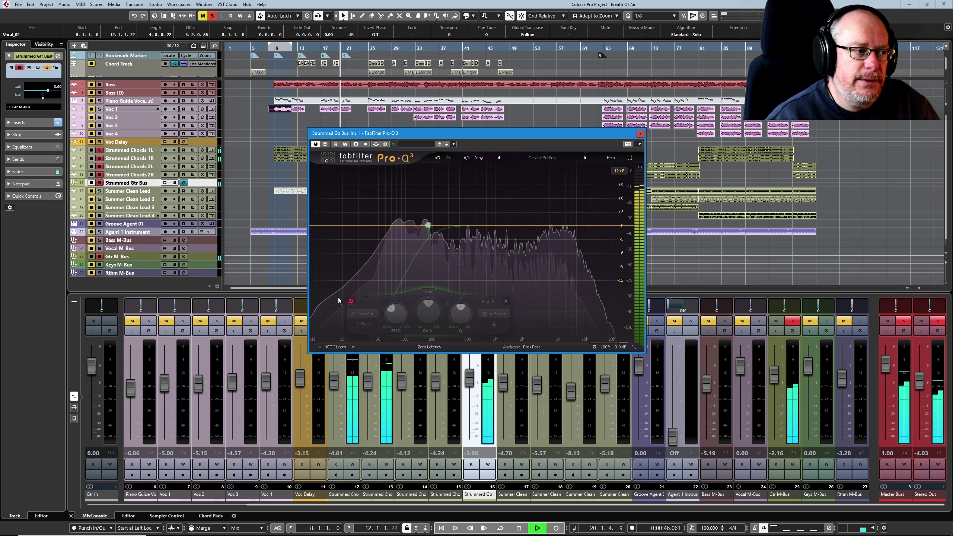
{"action": "left_click", "coordinate": [350, 301]}
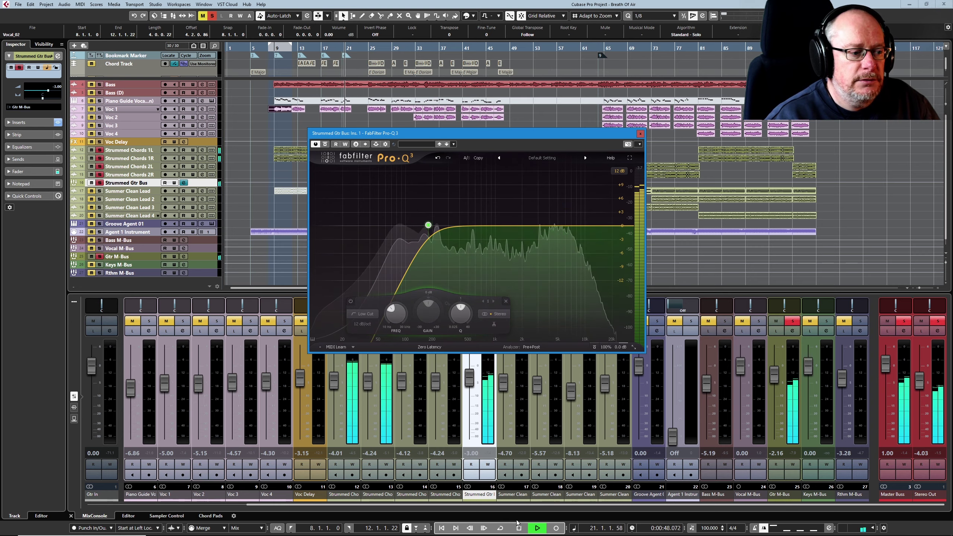
{"action": "key", "text": "space"}
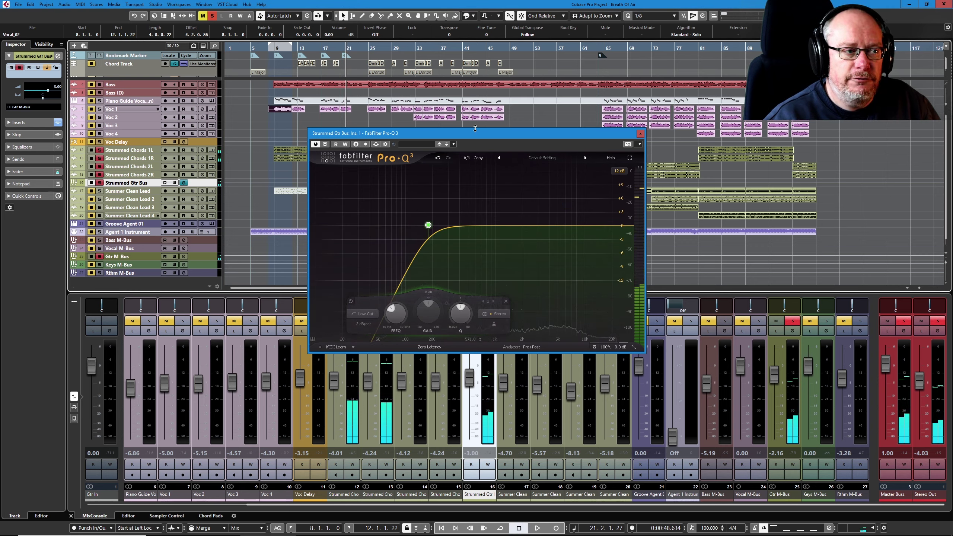
{"action": "left_click", "coordinate": [639, 134]}
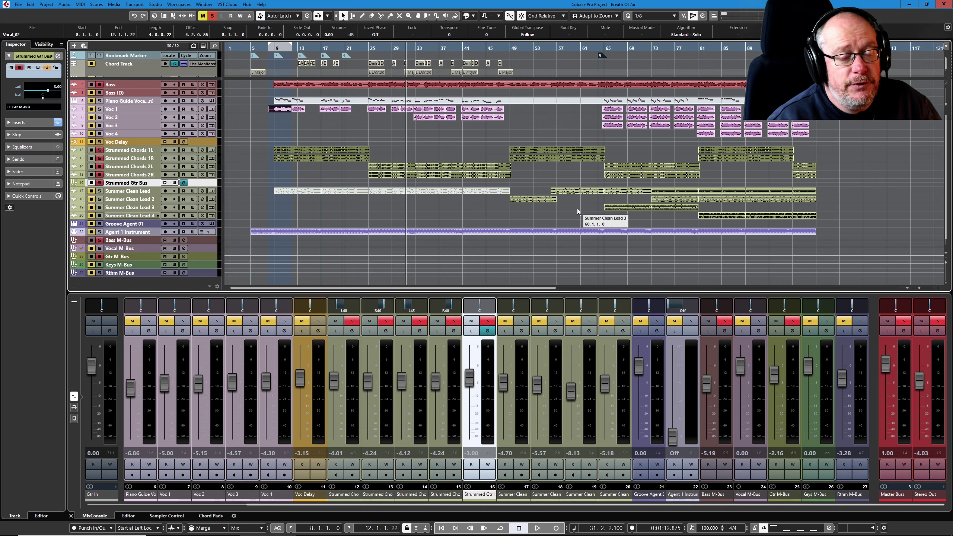
Loop the first clip on the Summer Clean Lead 3 track by setting the locators to it and enabling cycle
{"action": "left_click", "coordinate": [120, 208]}
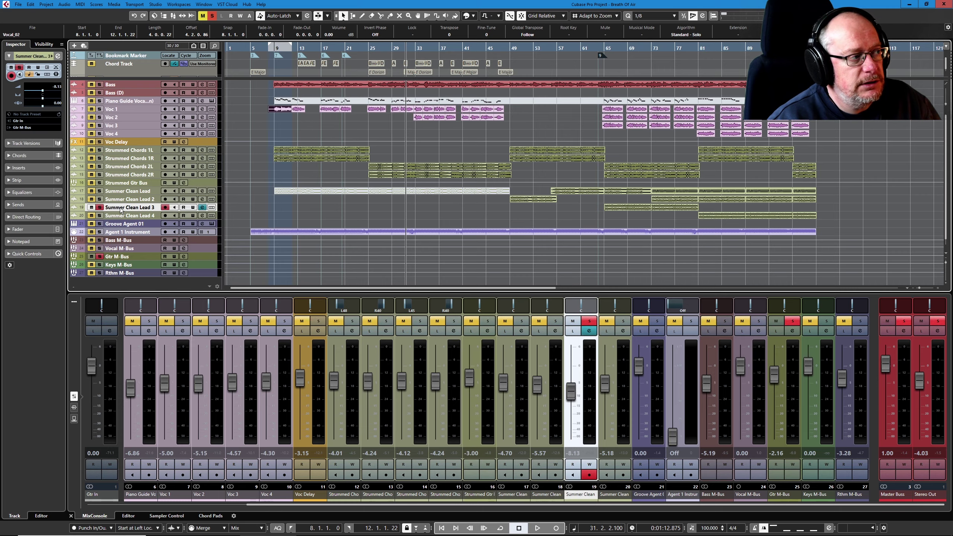
{"action": "left_click", "coordinate": [633, 208]}
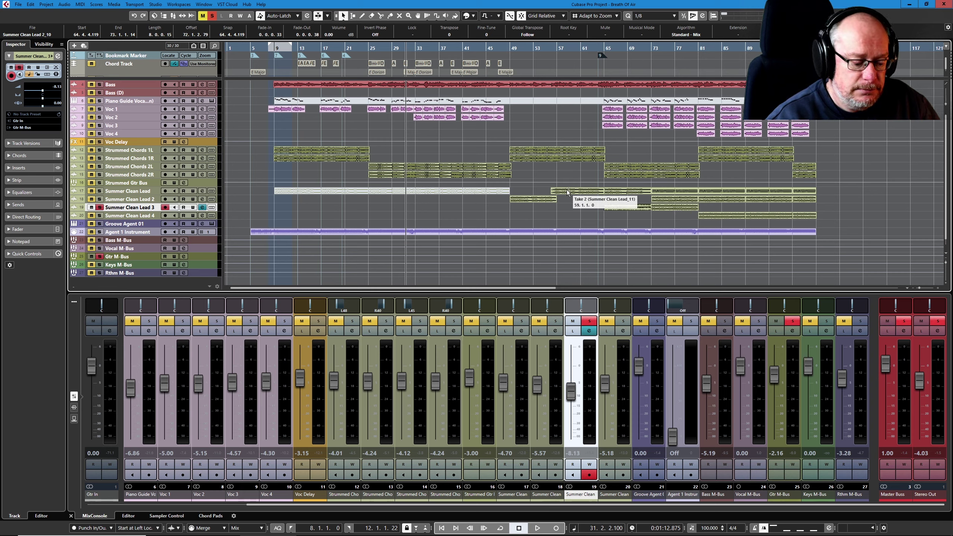
{"action": "key", "text": "p"}
{"action": "key", "text": "KP_Divide"}
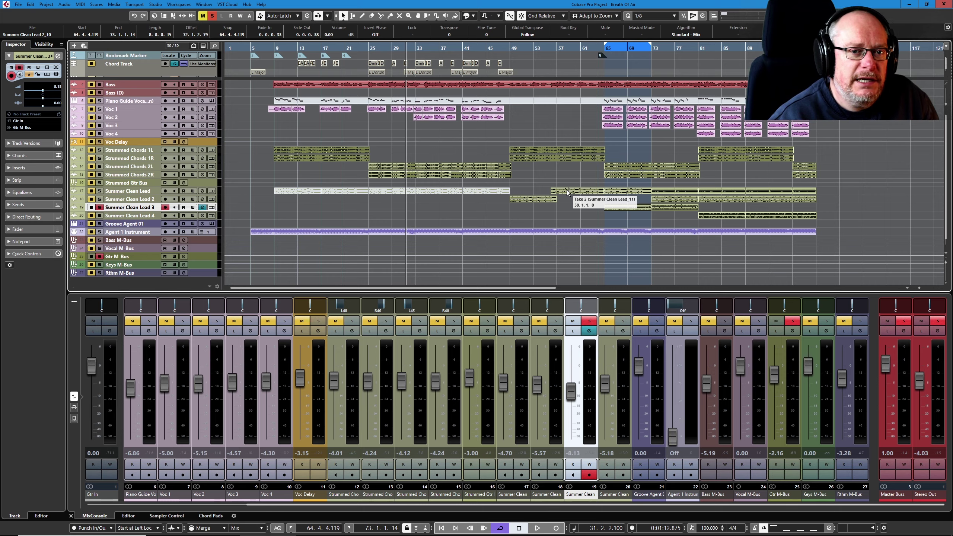
Audition the soloed Summer Clean Lead 3 part from the start of the loop, and stop playback
{"action": "key", "text": "KP_1"}
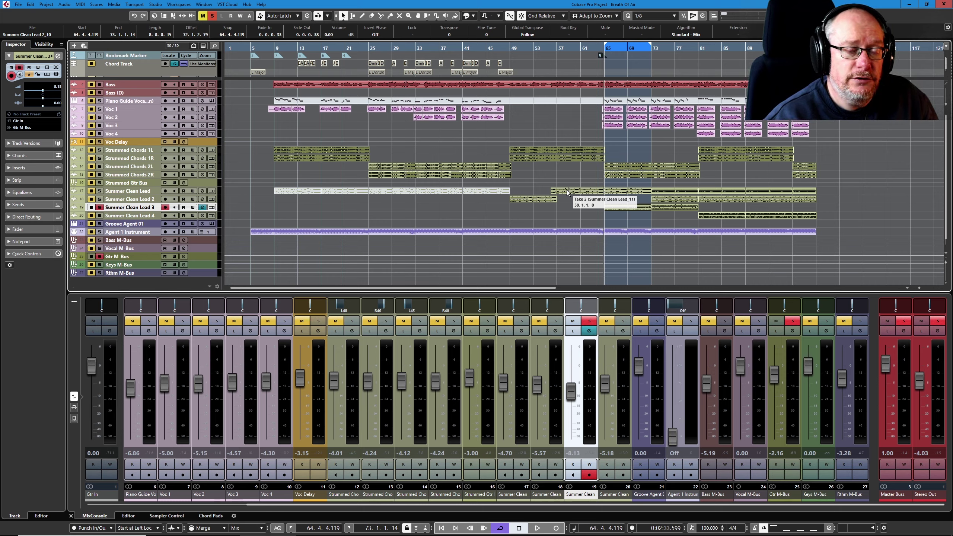
{"action": "key", "text": "space"}
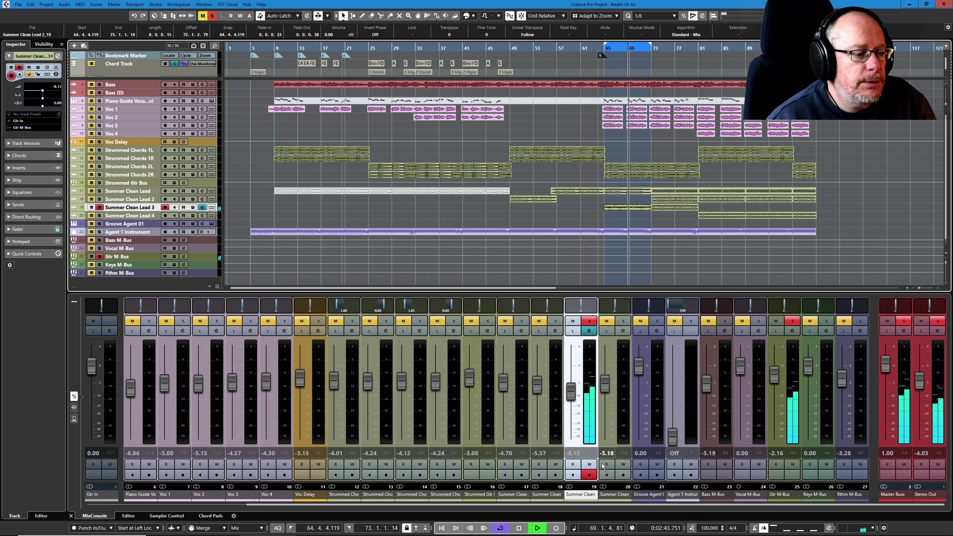
{"action": "key", "text": "space"}
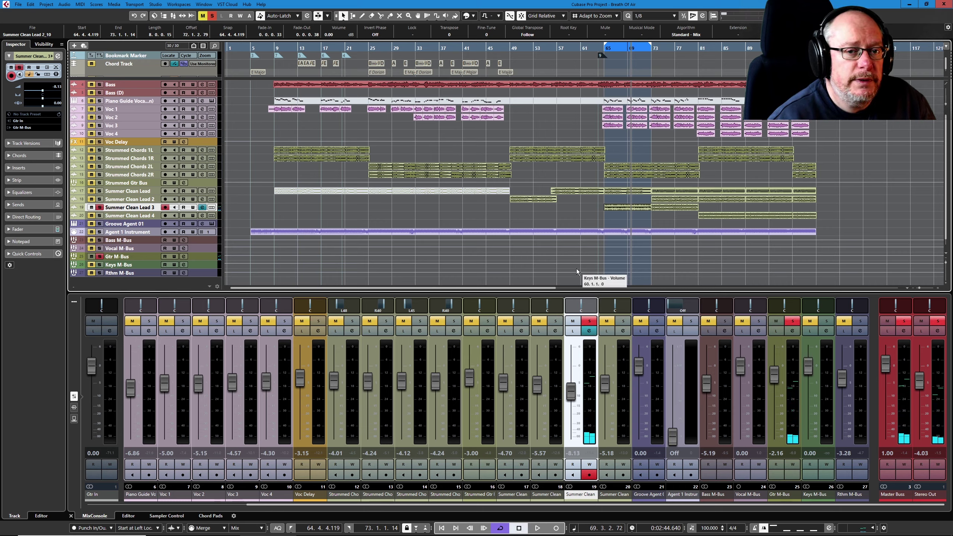
Examine the free warp markers on the Summer Clean Lead 3 clip in the Sample Editor, and close the editor window
{"action": "double_click", "coordinate": [624, 196]}
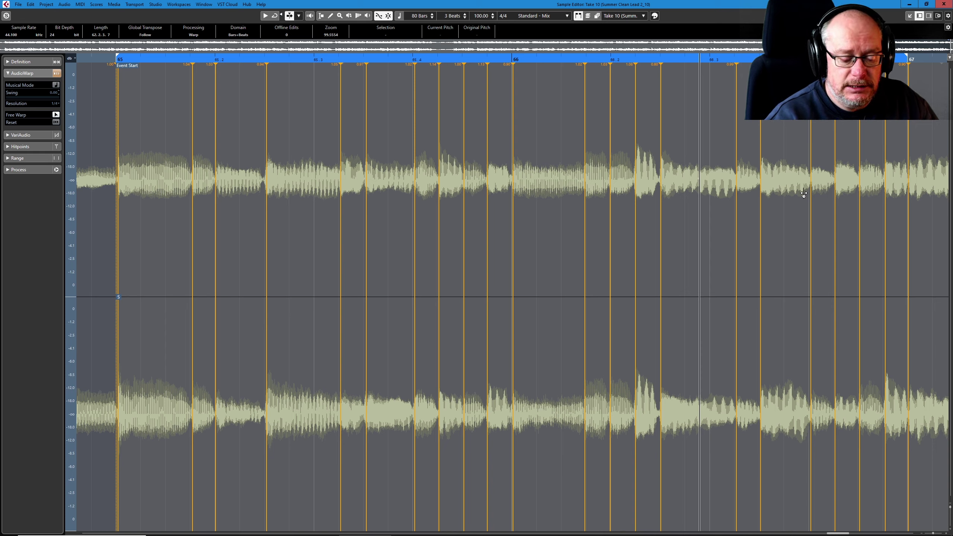
{"action": "key", "text": "space"}
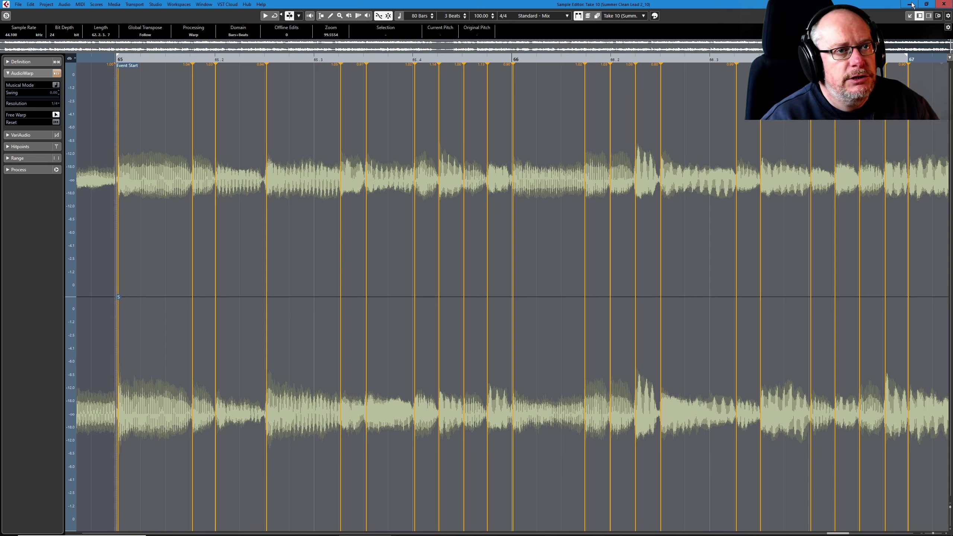
{"action": "left_click", "coordinate": [910, 16]}
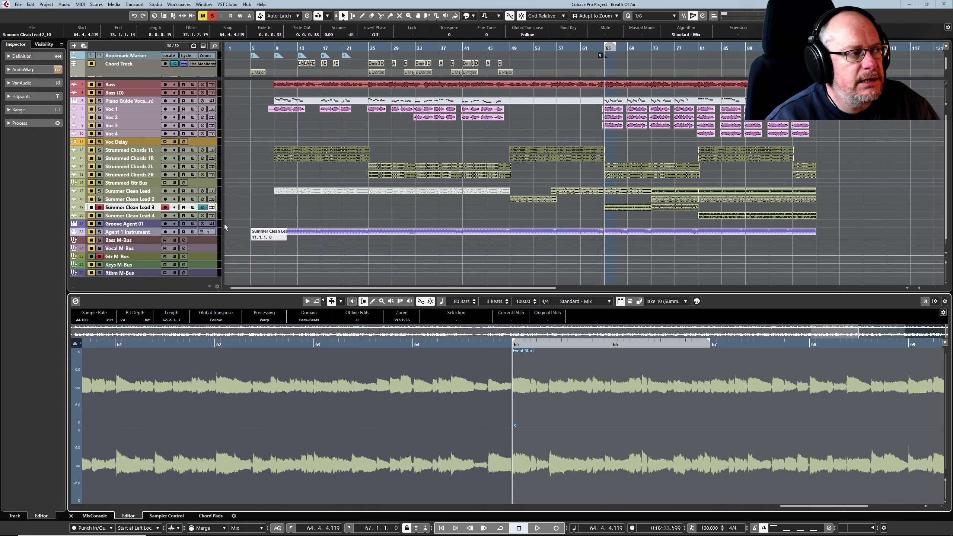
Solo the Summer Clean Lead 4 track, and loop its playback over bars 81 to 83
{"action": "left_click", "coordinate": [92, 219]}
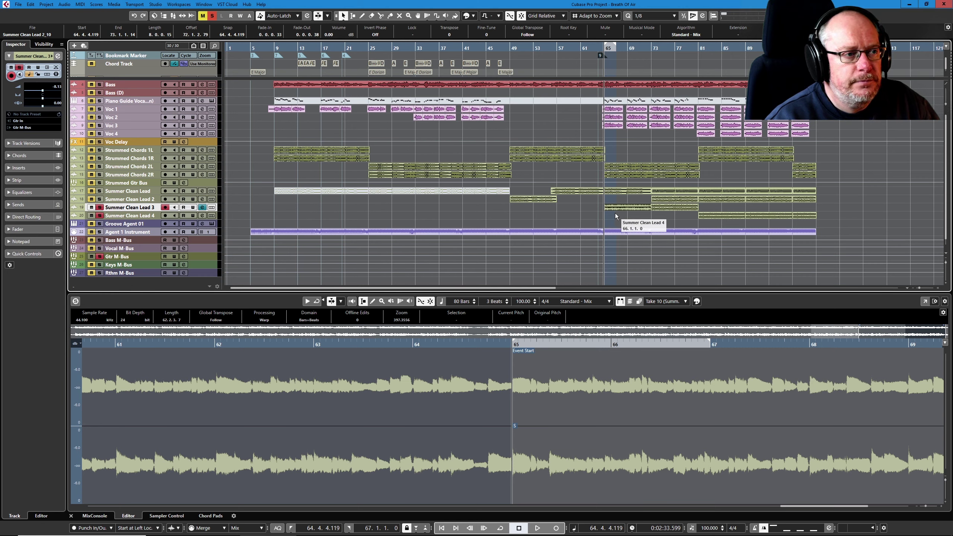
{"action": "key", "text": "space"}
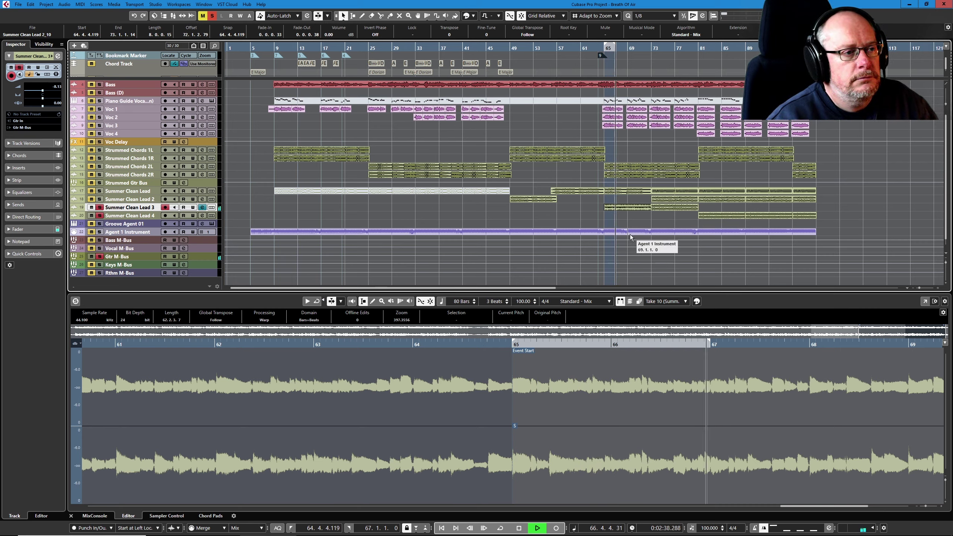
{"action": "left_click", "coordinate": [702, 48]}
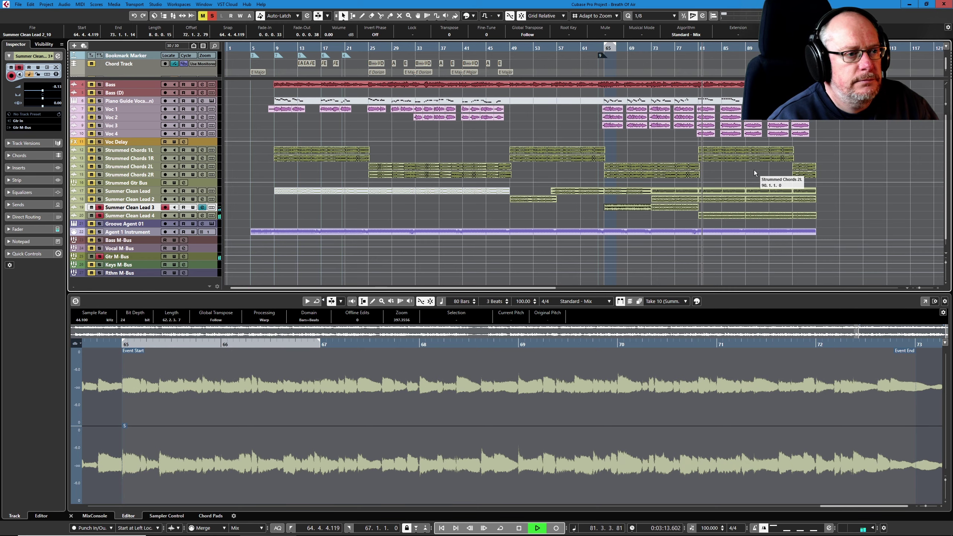
{"action": "left_click", "coordinate": [724, 216]}
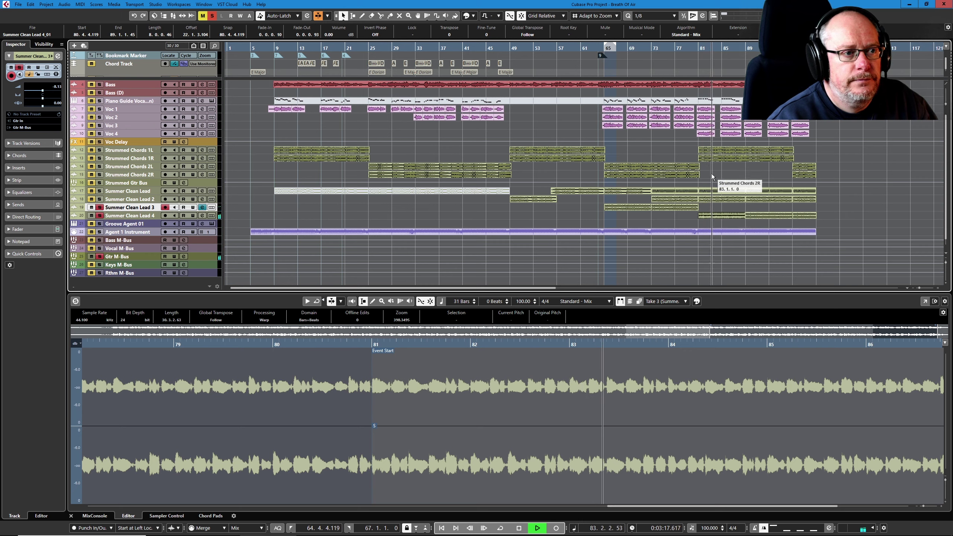
{"action": "left_click_drag", "start_coordinate": [701, 44], "coordinate": [714, 45]}
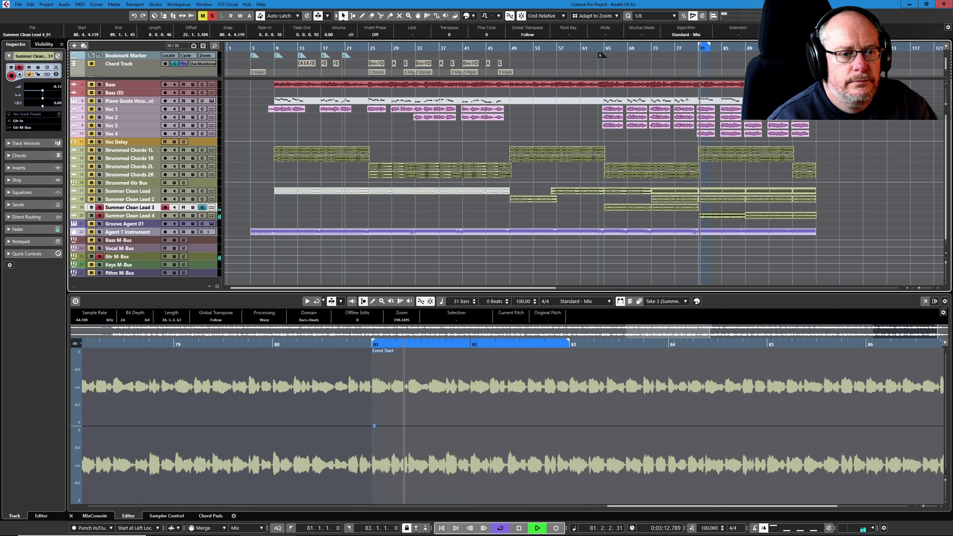
Examine the free warp markers along the Summer Clean Lead 4 clip in a separate Sample Editor window, and close the window
{"action": "left_click", "coordinate": [925, 301]}
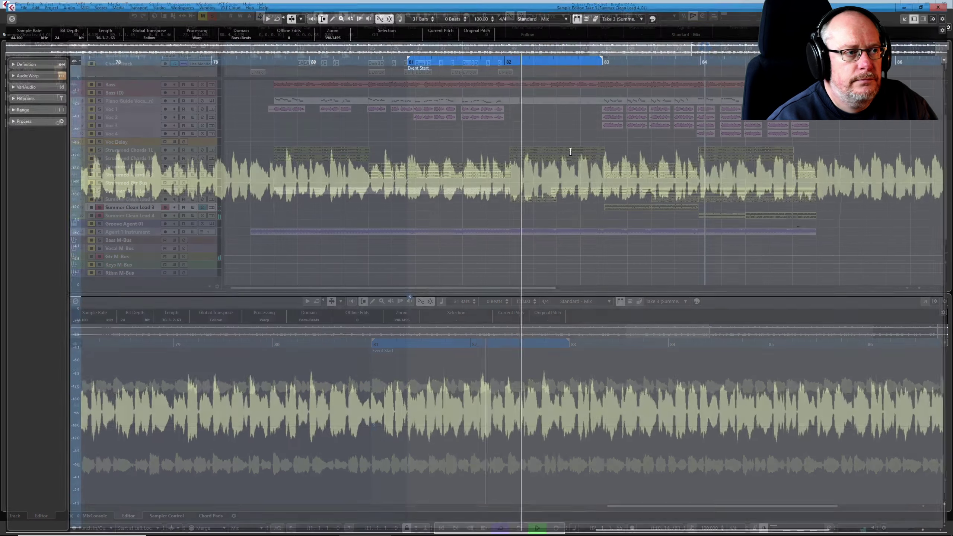
{"action": "left_click", "coordinate": [36, 75]}
{"action": "left_click", "coordinate": [56, 115]}
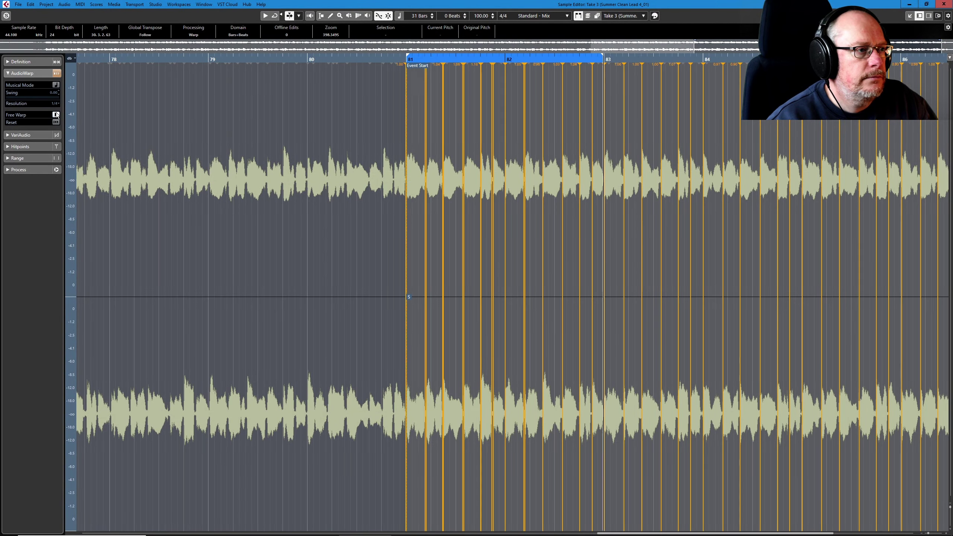
{"action": "key", "text": "h"}
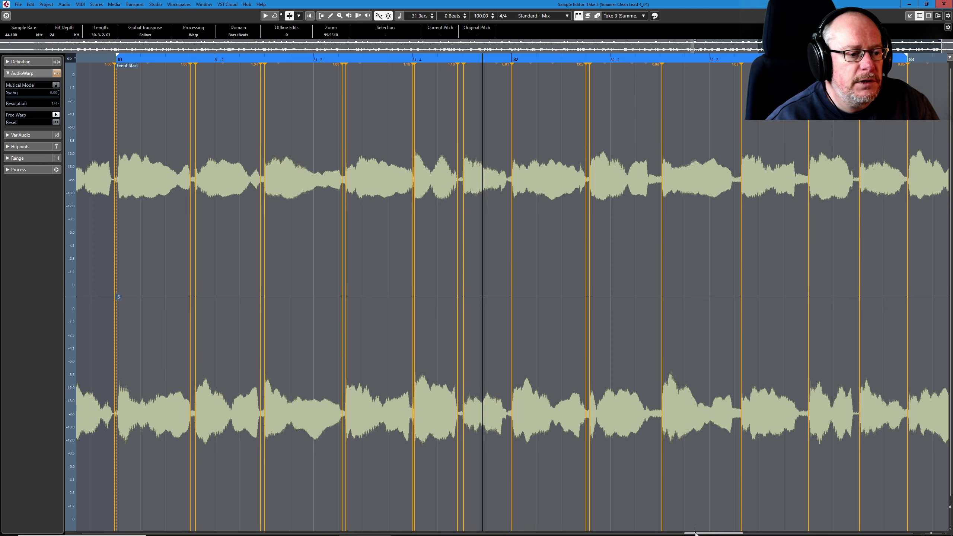
{"action": "left_click_drag", "start_coordinate": [695, 532], "coordinate": [834, 529]}
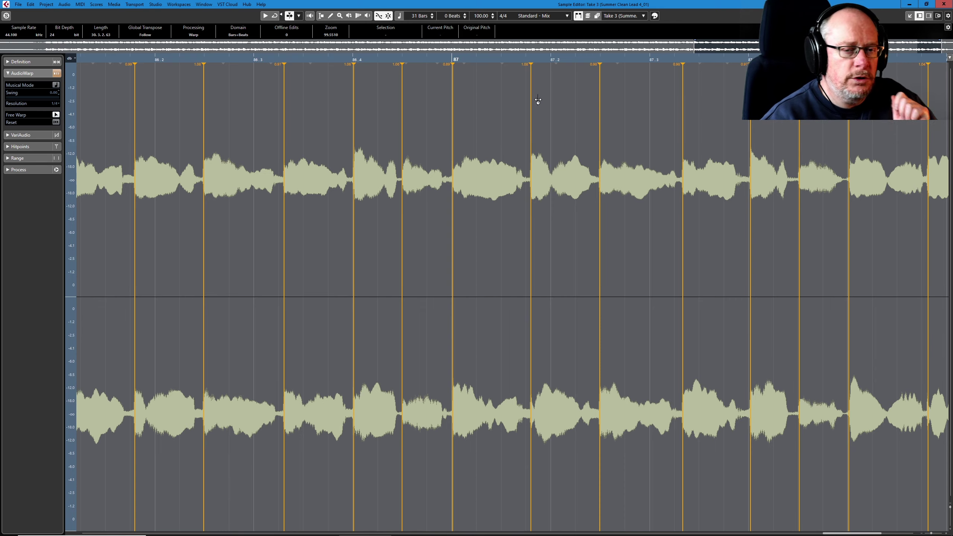
{"action": "left_click", "coordinate": [909, 16]}
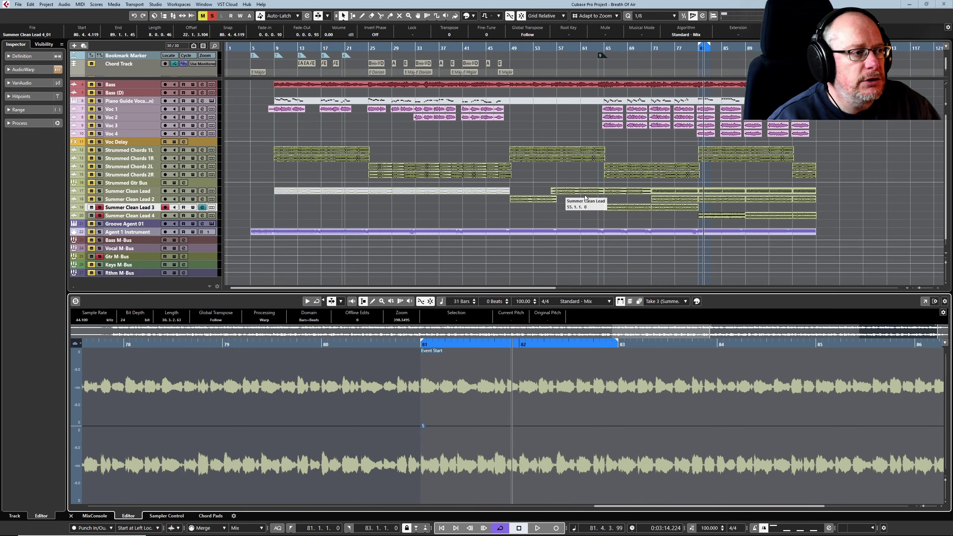
Solo the Summer Clean Lead 2 track and audition it within the loop at bar 81 and from bar 49
{"action": "left_click", "coordinate": [156, 200]}
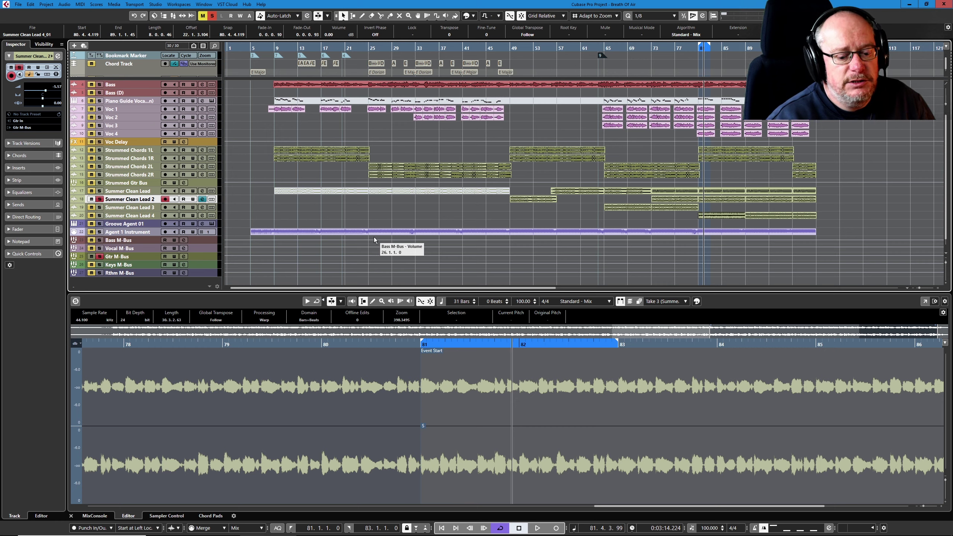
{"action": "key", "text": "space"}
{"action": "key", "text": "space"}
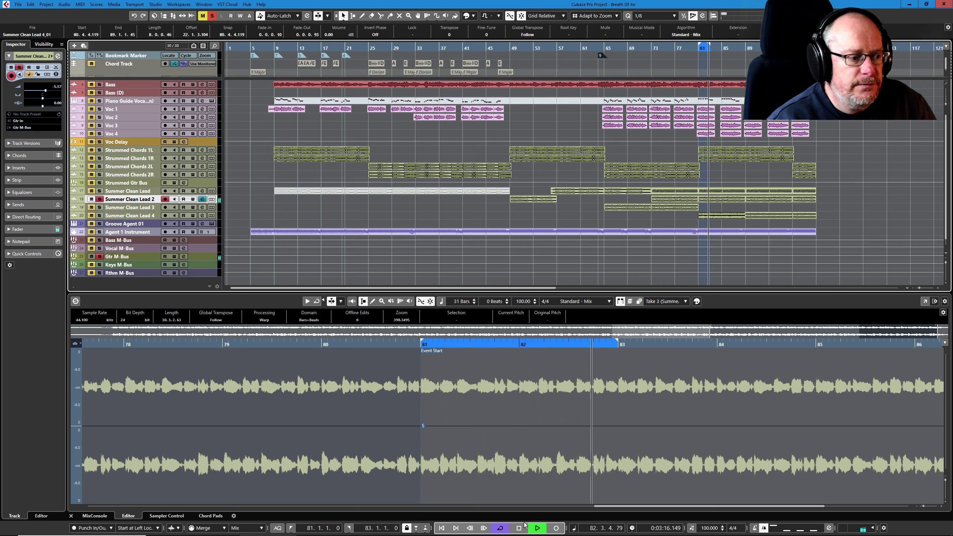
{"action": "key", "text": "space"}
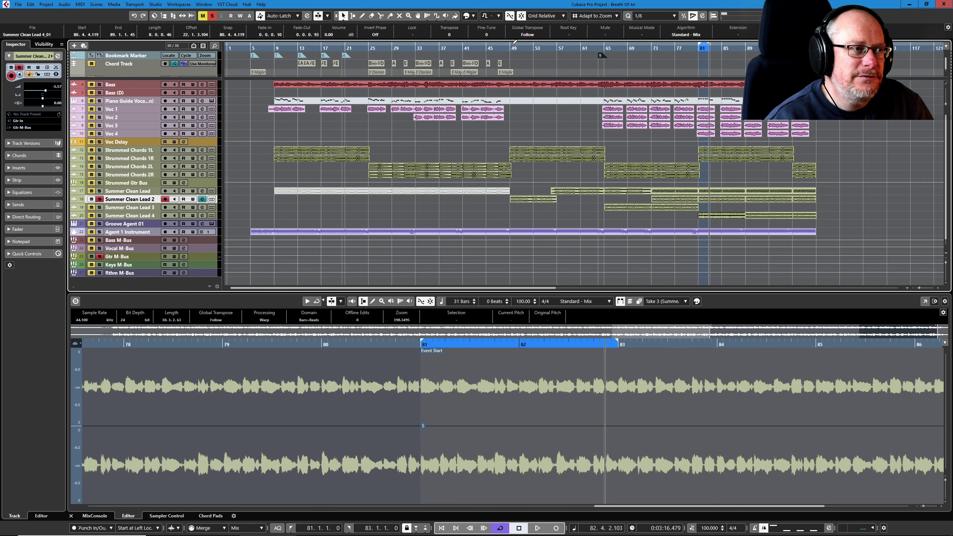
{"action": "left_click_drag", "start_coordinate": [511, 45], "coordinate": [510, 47]}
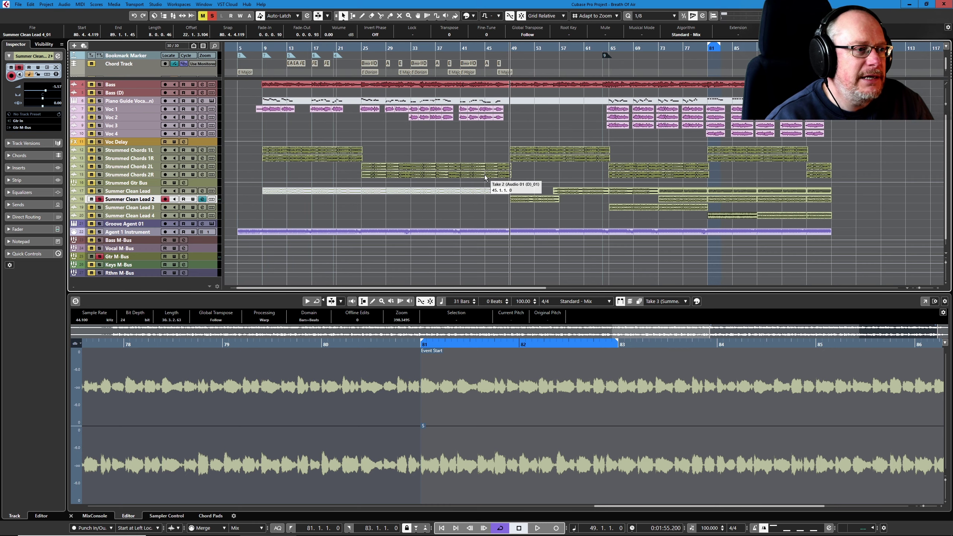
{"action": "key", "text": "space"}
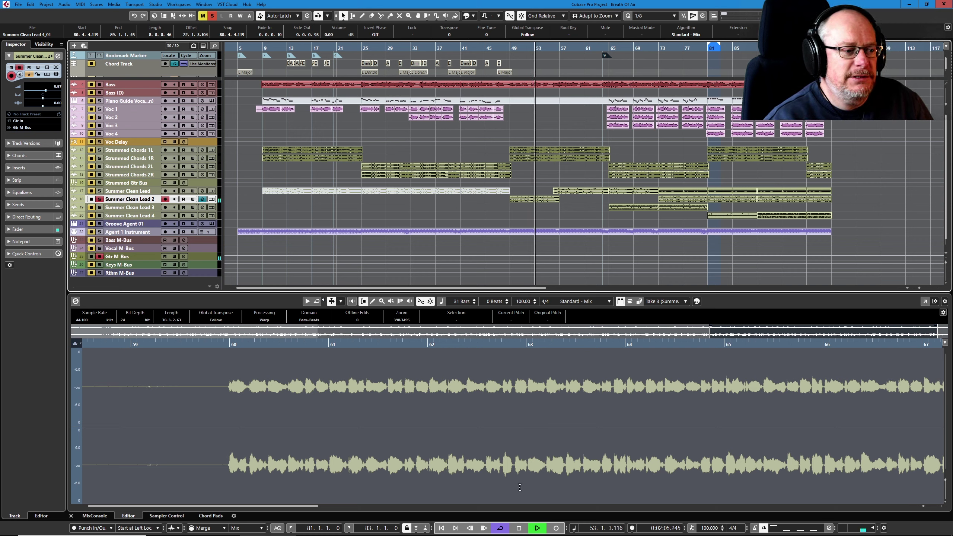
{"action": "key", "text": "space"}
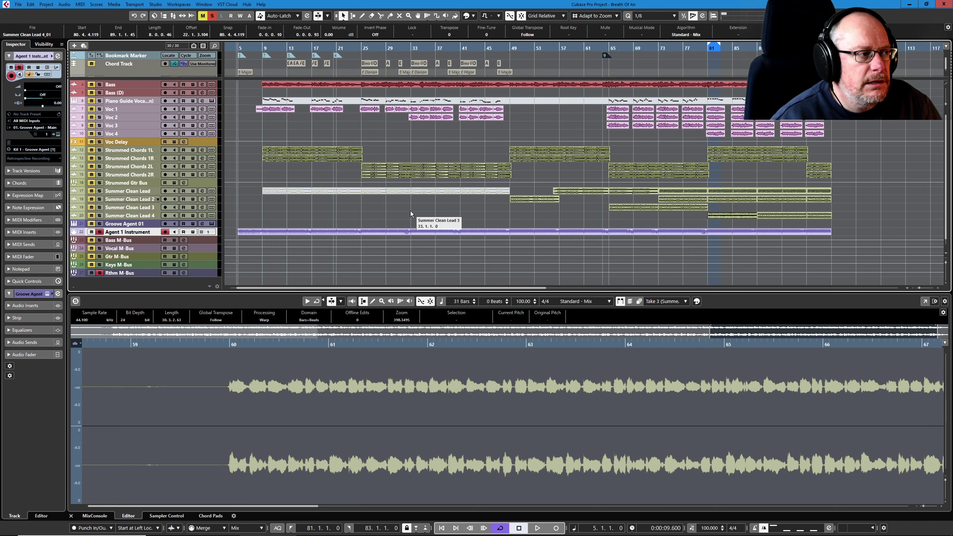
Open the Agent 1 Instrument drum part in an enlarged Drum Editor, and audition it from bar 5
{"action": "left_click", "coordinate": [274, 231]}
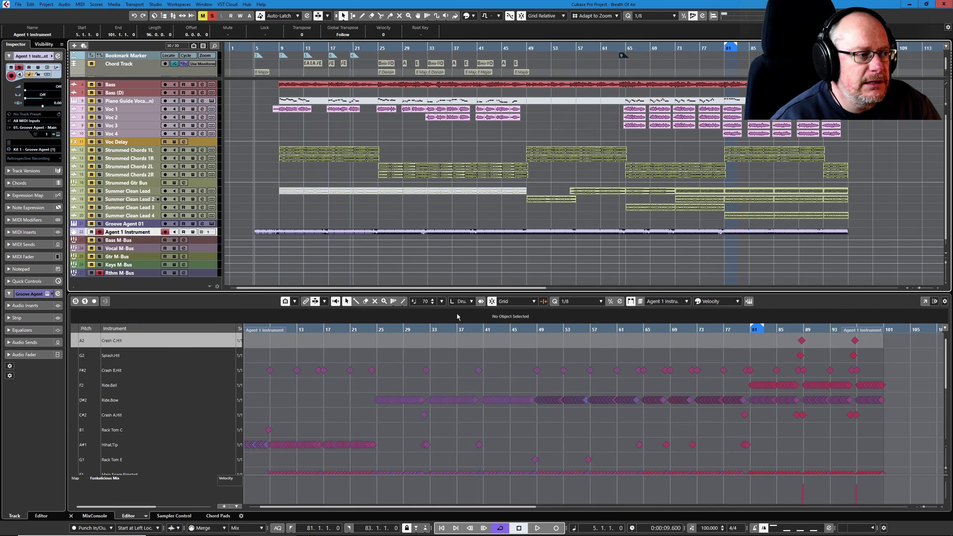
{"action": "left_click_drag", "start_coordinate": [454, 293], "coordinate": [445, 253]}
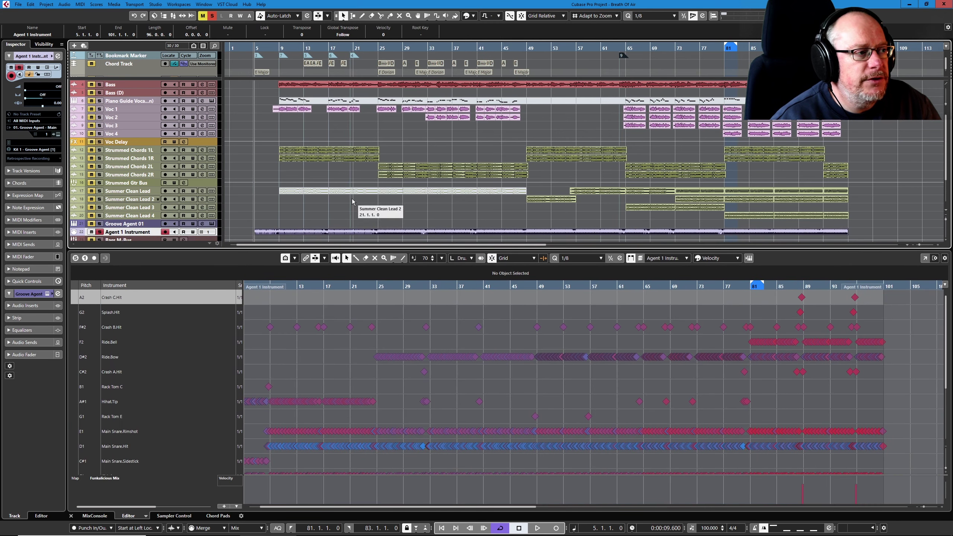
{"action": "scroll", "coordinate": [337, 211], "scroll_direction": "down", "scroll_amount": 2}
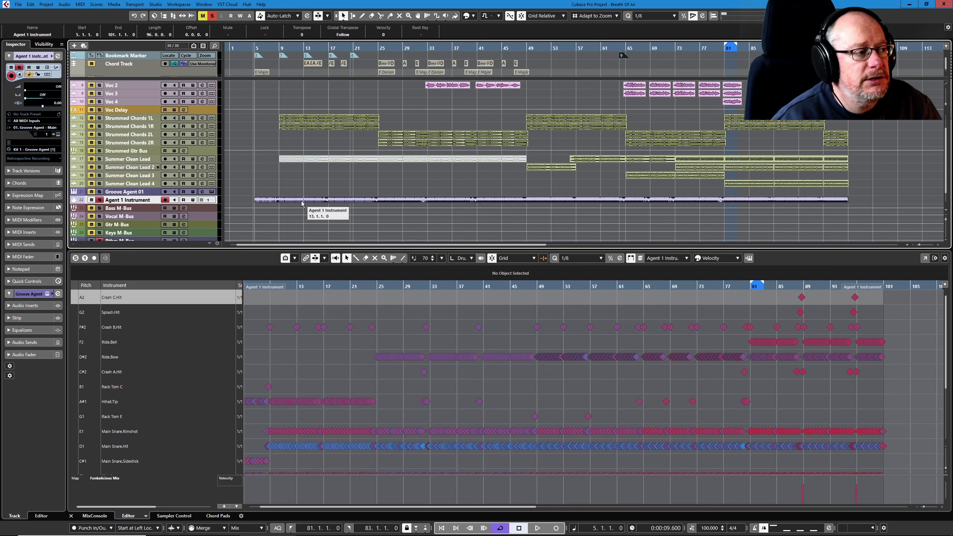
{"action": "key", "text": "space"}
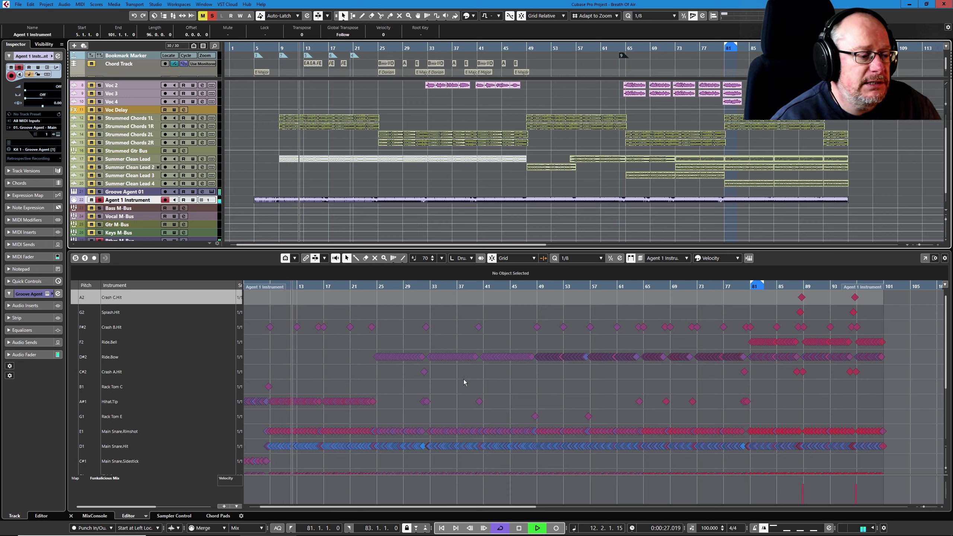
{"action": "key", "text": "space"}
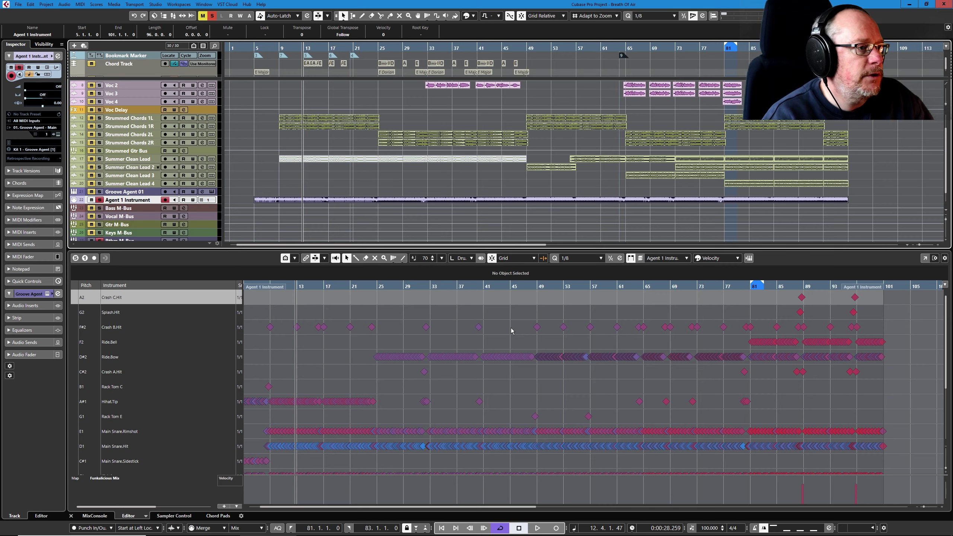
{"action": "scroll", "coordinate": [573, 227], "scroll_direction": "up", "scroll_amount": 2}
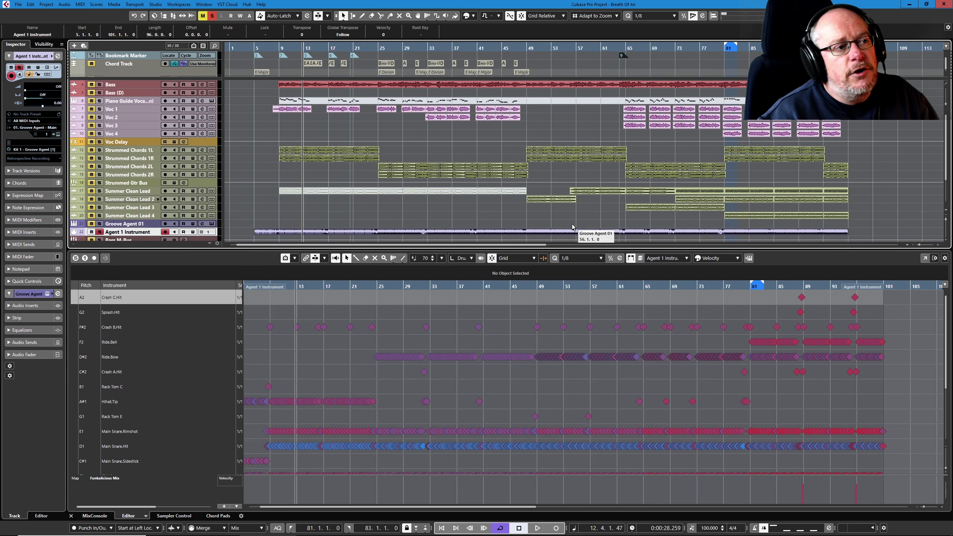